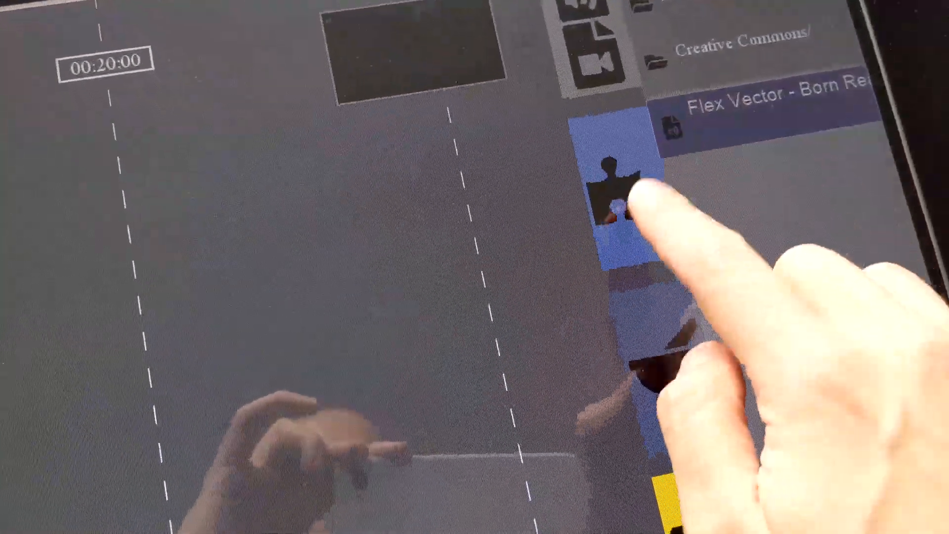
Step: Add the neon grid visualizer from the visualizer library to the timeline
click(527, 287)
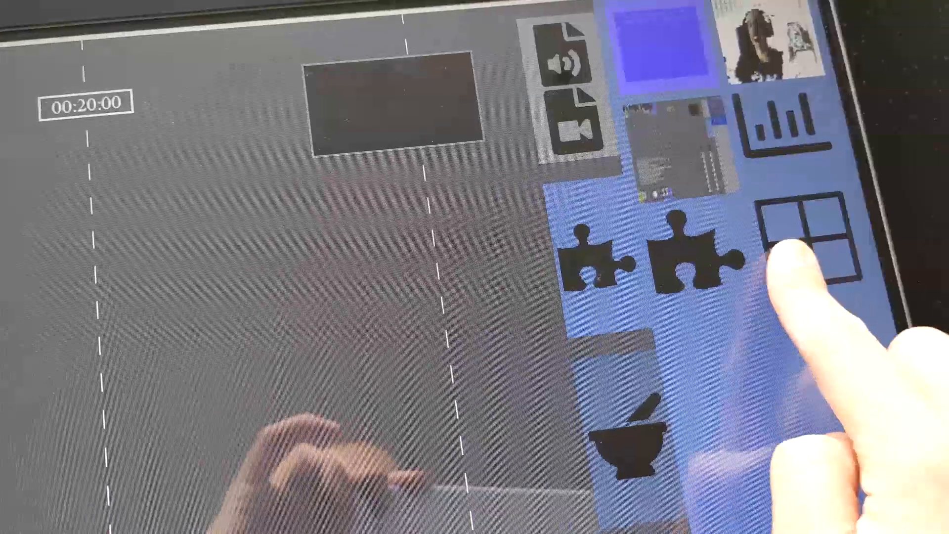
drag(830, 294, 767, 310)
drag(514, 190, 576, 413)
drag(939, 232, 688, 143)
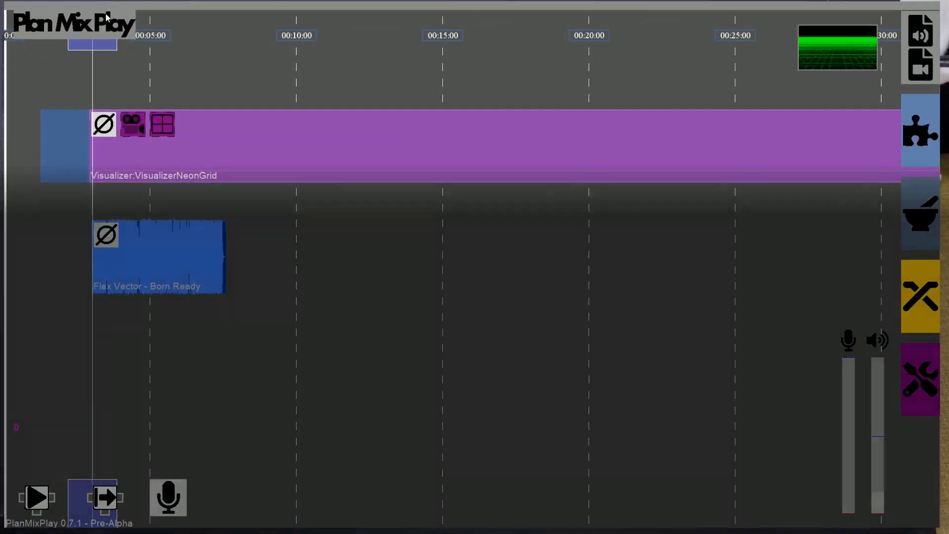
Step: Examine the main menu, then look through the media, visualizer, effects, transitions and tools libraries
click(105, 15)
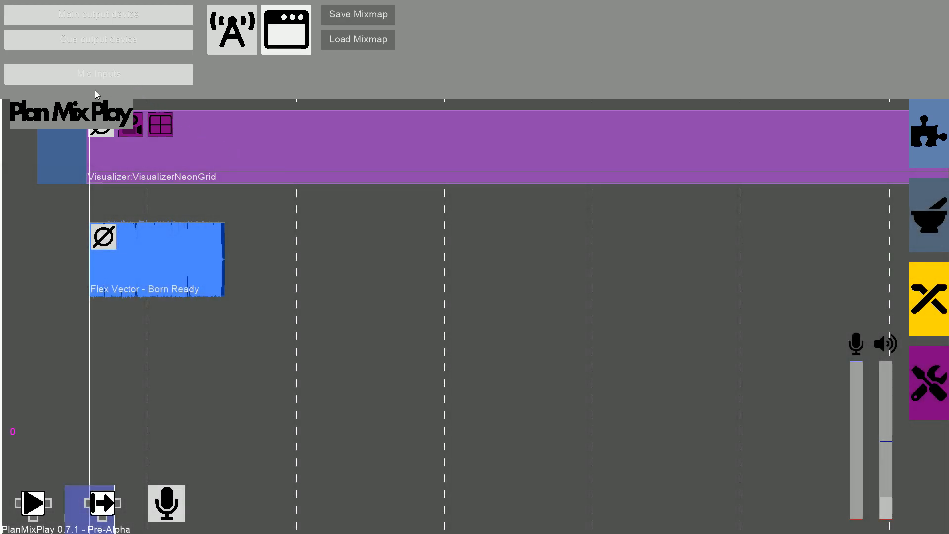
click(101, 113)
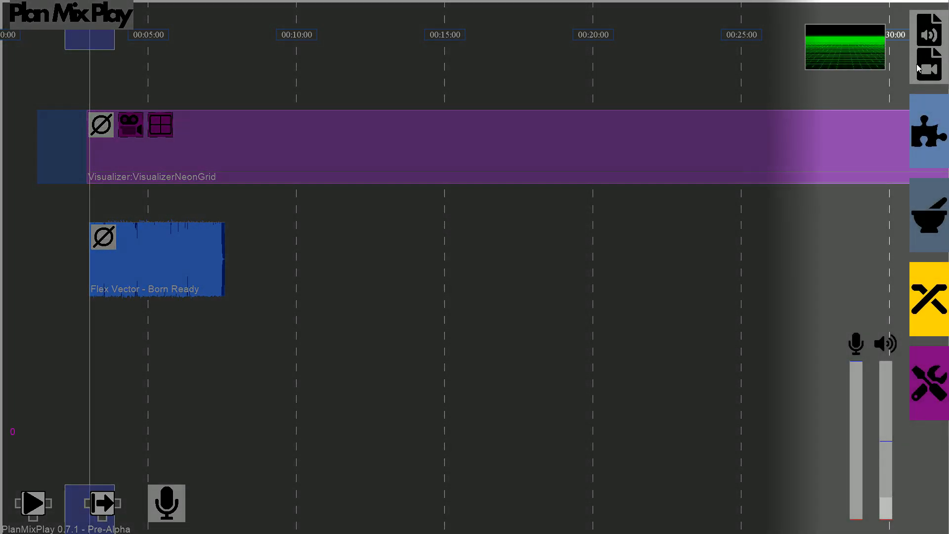
click(917, 63)
click(823, 123)
click(820, 212)
click(822, 299)
click(819, 361)
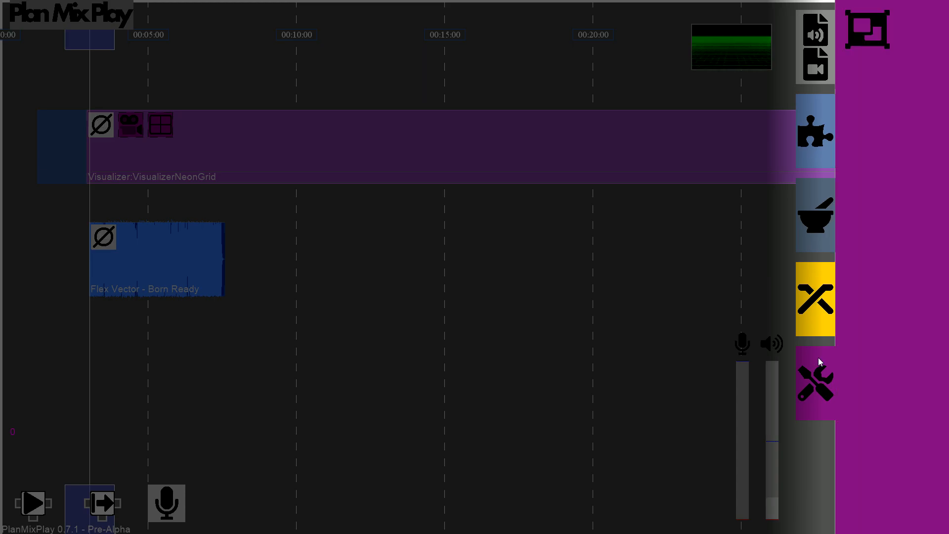
click(818, 365)
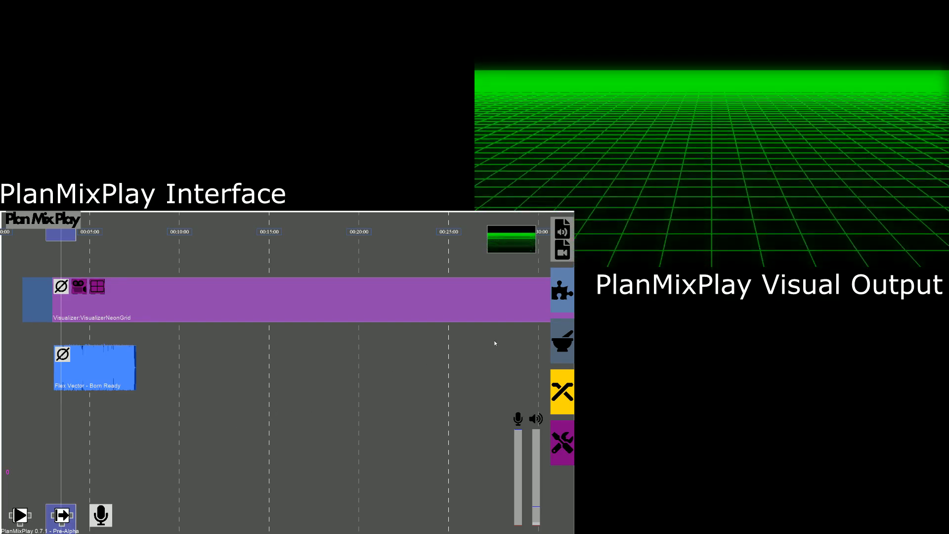
Step: Browse the audio library to the Prime/Rock folder and look through its tracks
click(562, 231)
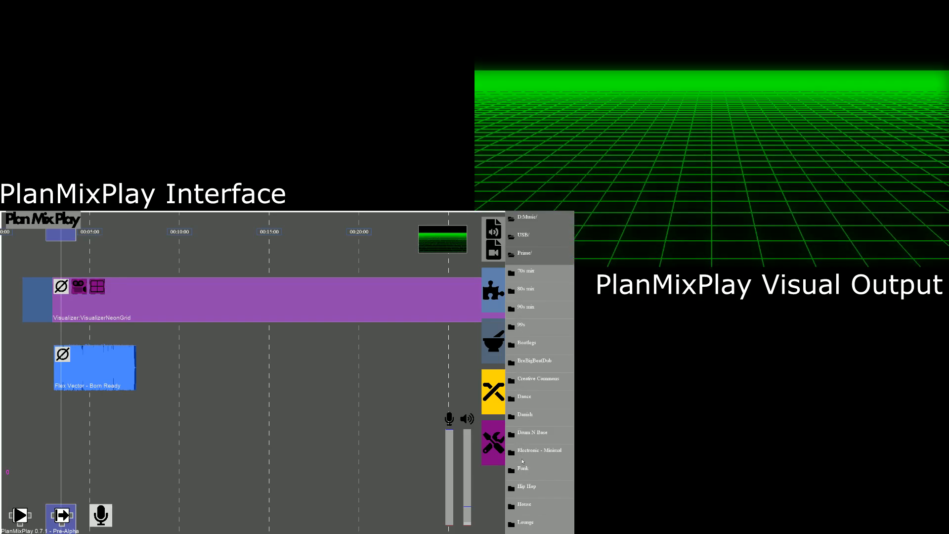
scroll(522, 460, down, 3)
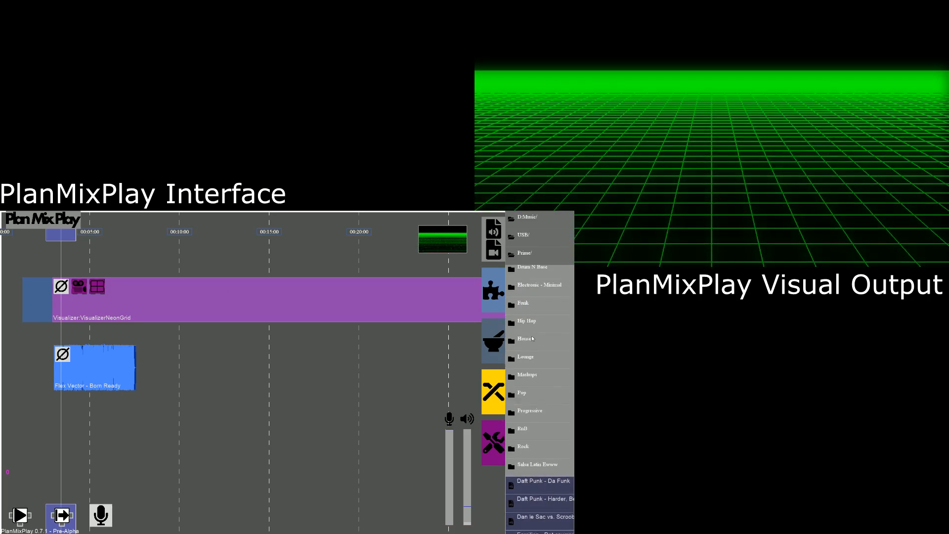
scroll(531, 450, down, 2)
scroll(531, 449, down, 2)
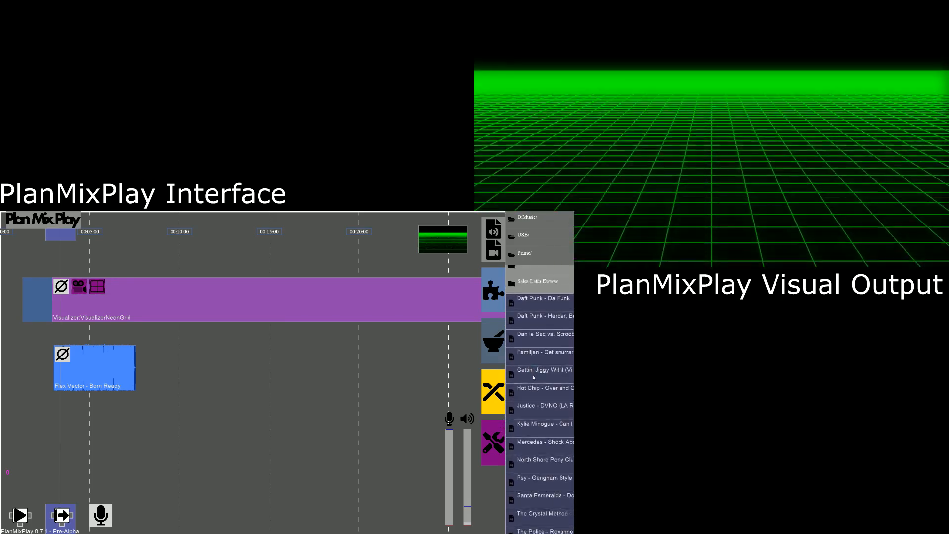
scroll(534, 377, up, 1)
drag(538, 383, 346, 533)
drag(528, 331, 530, 423)
drag(526, 384, 479, 389)
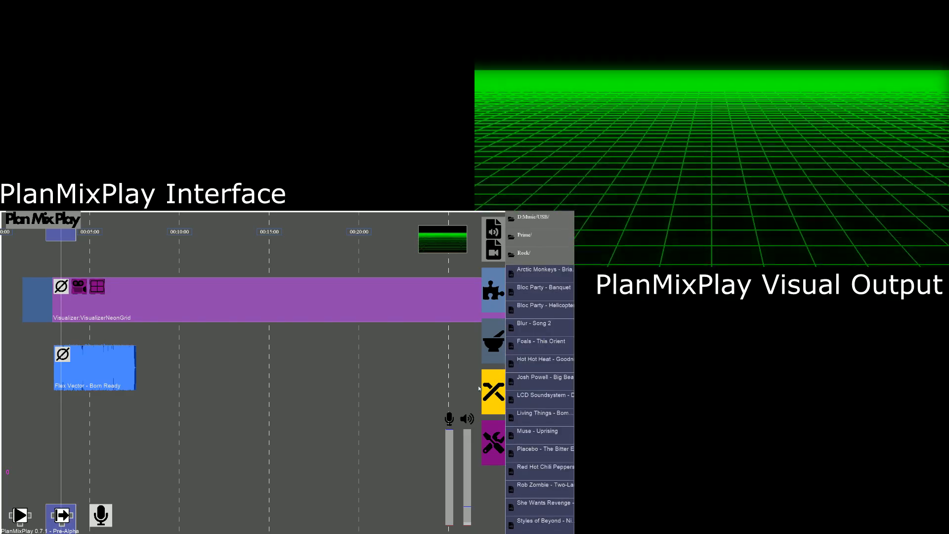
mouse_move(526, 321)
mouse_down()
mouse_move(525, 345)
mouse_move(525, 309)
mouse_up()
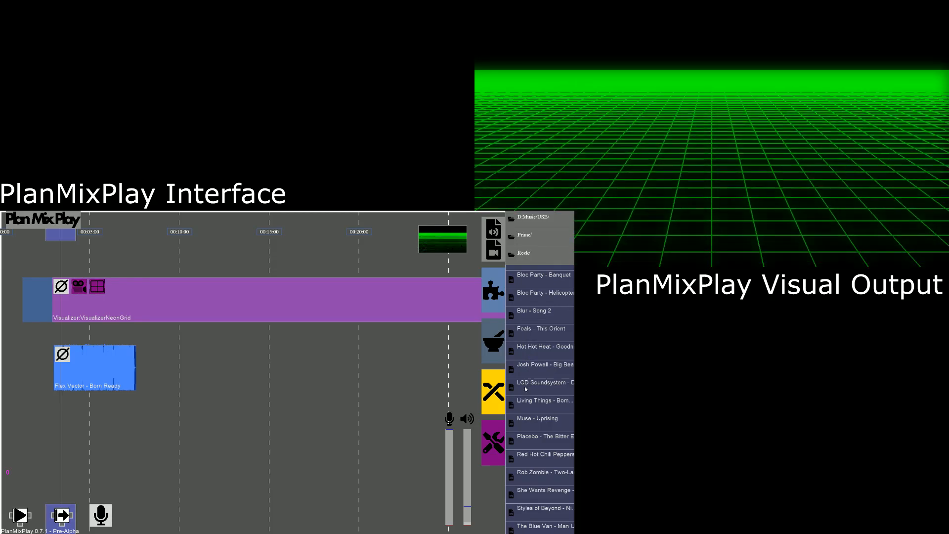
drag(528, 387, 551, 382)
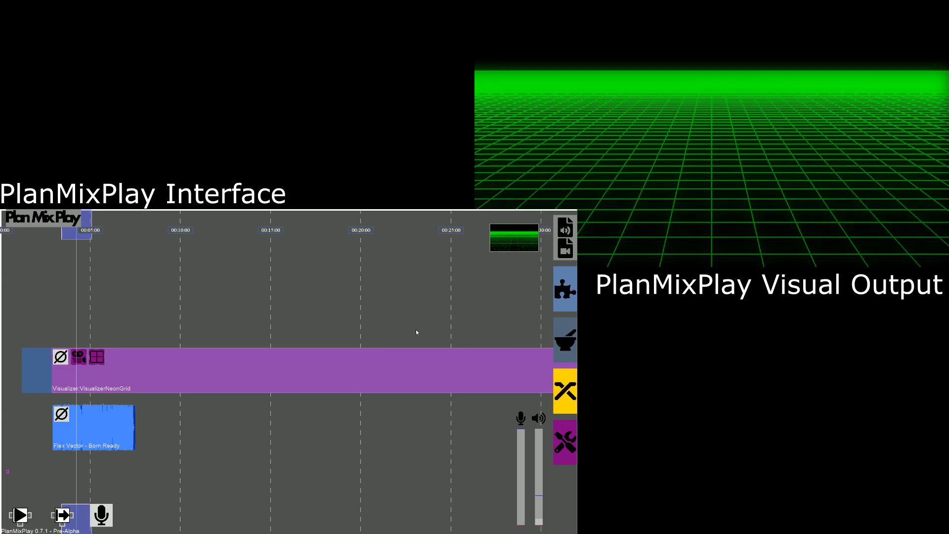
Step: Try the C64 visualizer above the neon grid clip, with its start and end extended outward
click(565, 289)
drag(526, 228, 90, 305)
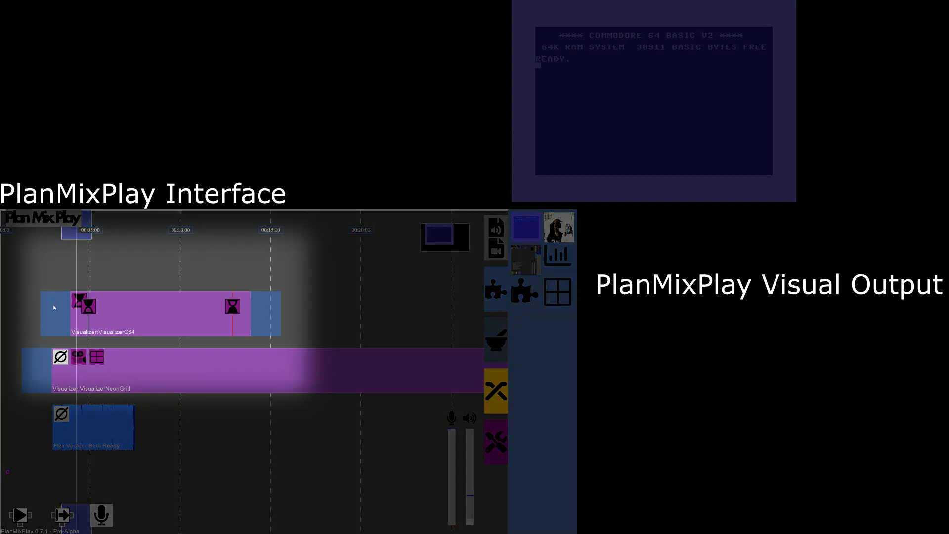
mouse_move(54, 308)
mouse_down()
mouse_move(72, 312)
mouse_move(35, 313)
mouse_move(87, 311)
mouse_move(37, 314)
mouse_up()
mouse_move(264, 319)
mouse_down()
mouse_move(170, 315)
mouse_move(287, 319)
mouse_up()
drag(167, 307, 179, 212)
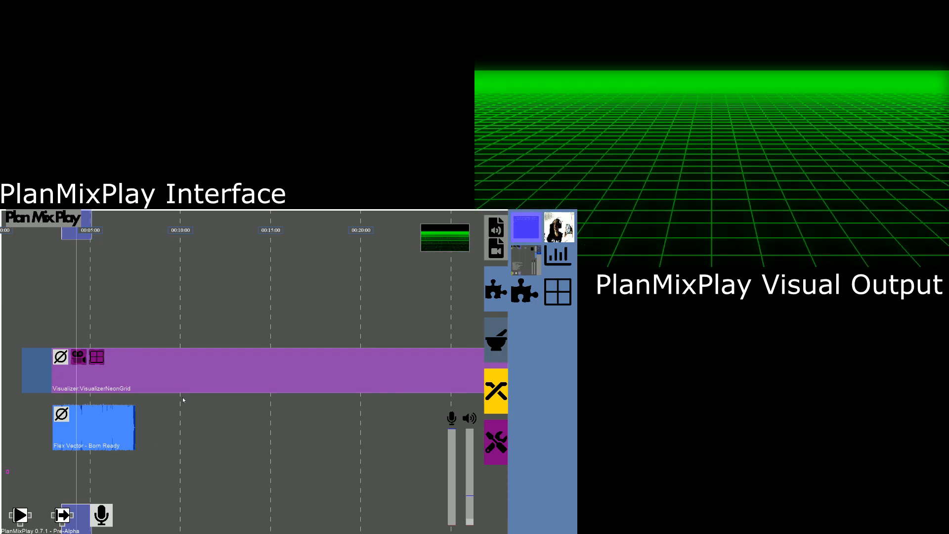
Step: Draw a speed curve on the neon grid clip that dips around 00:04:30, peaks, and eases back by about 00:05:00
drag(210, 404, 378, 410)
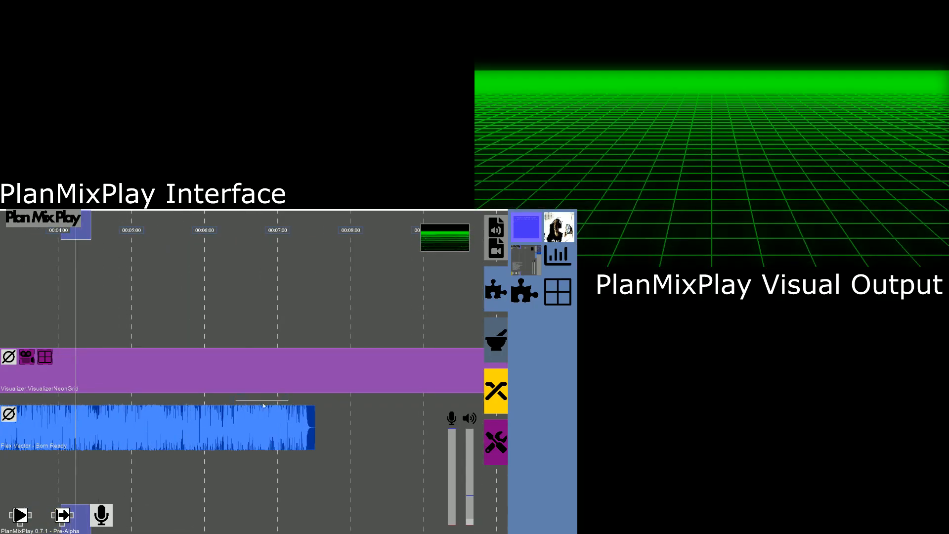
drag(263, 404, 274, 430)
drag(178, 493, 357, 500)
drag(224, 499, 373, 501)
drag(267, 512, 209, 514)
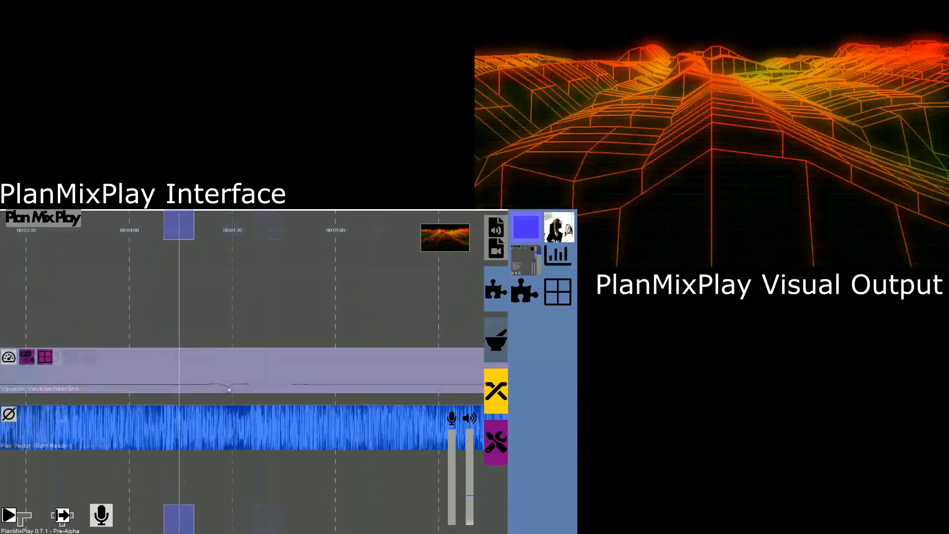
mouse_move(218, 385)
mouse_down()
mouse_move(245, 393)
mouse_move(257, 364)
mouse_move(286, 369)
mouse_up()
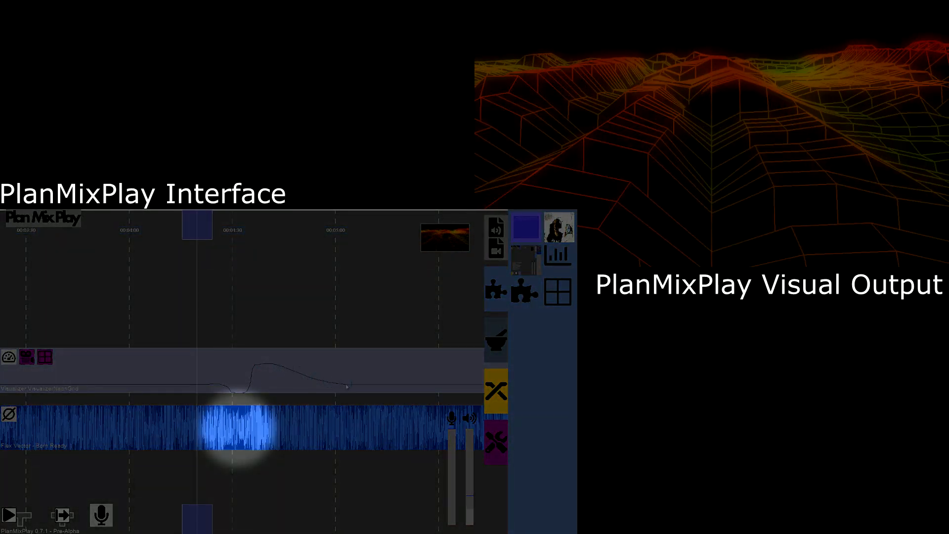
Step: Draw a glow curve on the neon grid clip that dips and peaks around 00:04:30, and return the playhead to about 00:04:20
click(10, 356)
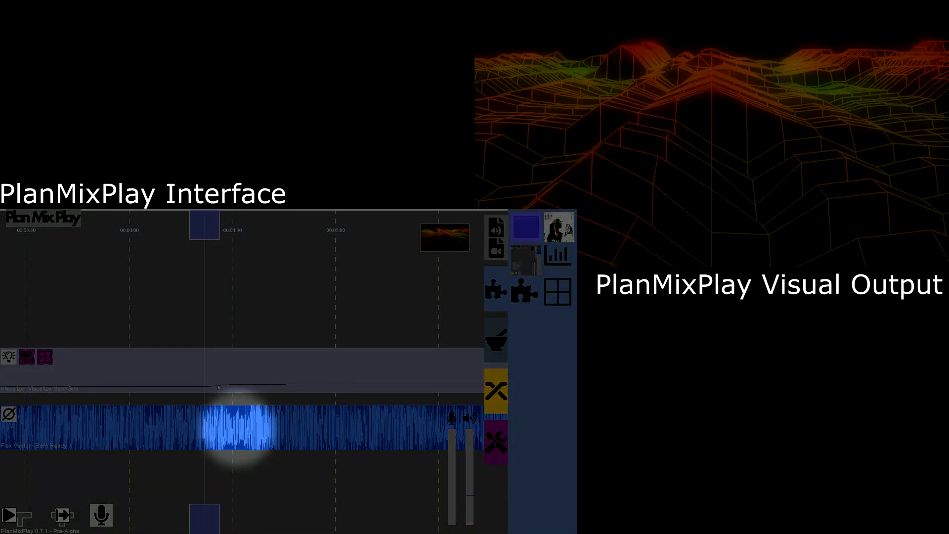
mouse_move(218, 388)
mouse_down()
mouse_move(250, 393)
mouse_move(255, 372)
mouse_move(271, 363)
mouse_move(352, 385)
mouse_up()
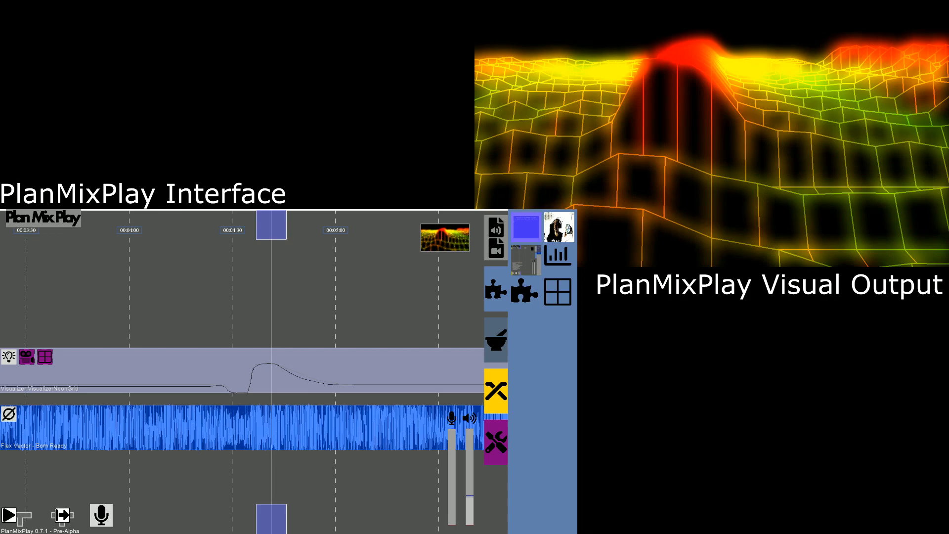
drag(275, 519, 193, 525)
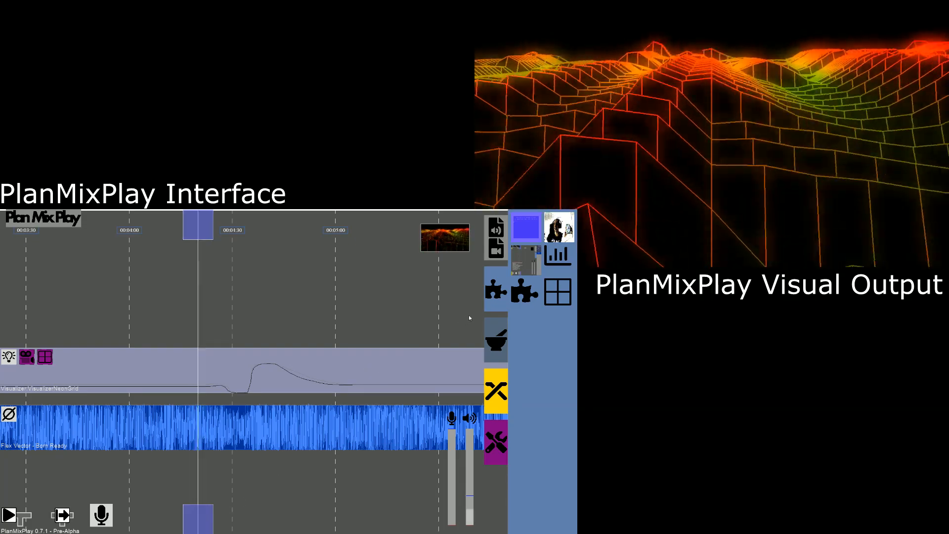
Step: Add the Pixelate effect above the neon grid clip around 00:04:30 and draw its automation curve
click(564, 226)
drag(564, 226, 222, 316)
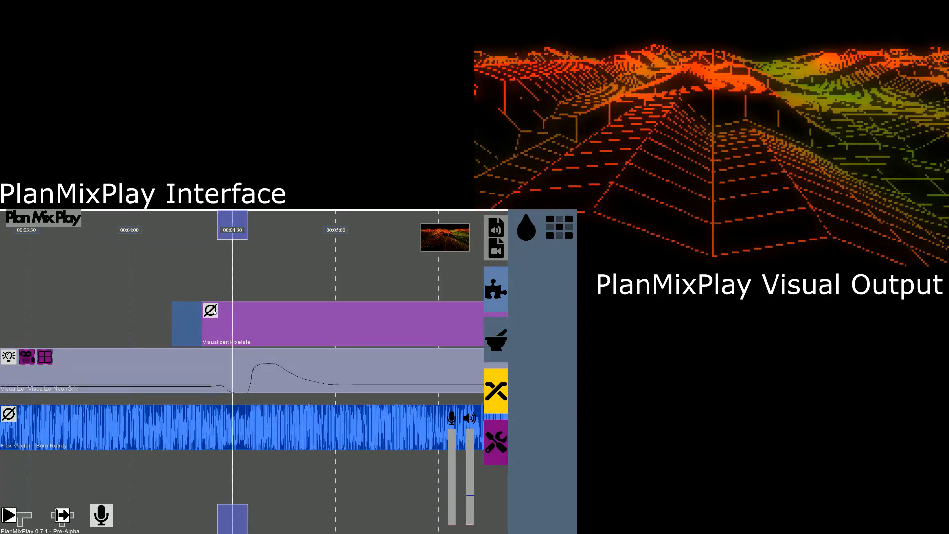
click(228, 329)
mouse_move(236, 342)
mouse_down()
mouse_move(256, 345)
mouse_move(229, 350)
mouse_up()
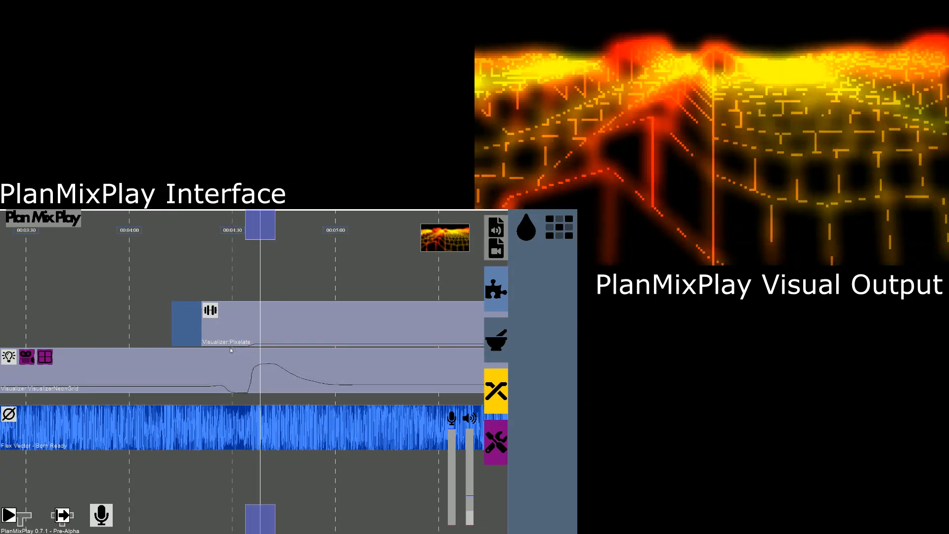
mouse_move(251, 346)
mouse_down()
mouse_move(272, 315)
mouse_move(262, 350)
mouse_up()
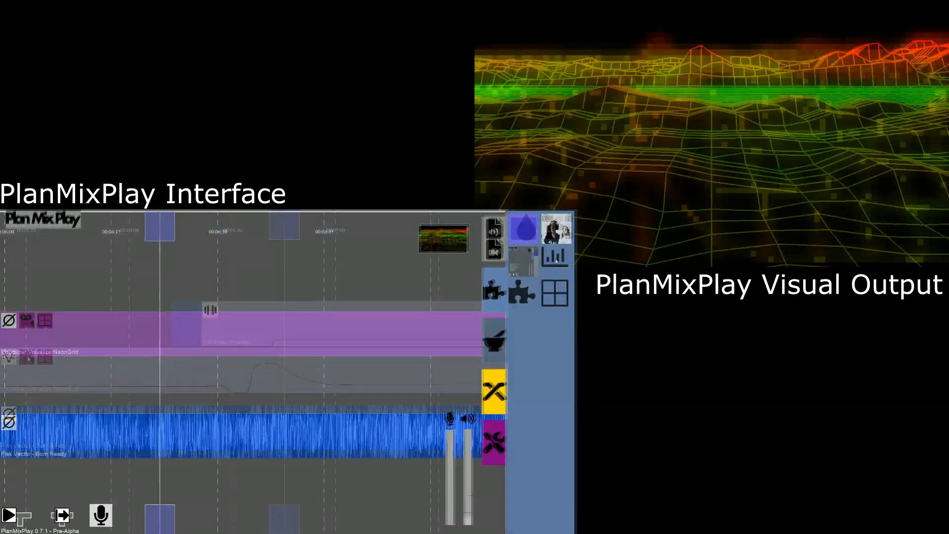
Step: Place the Spectrum Analyzer visualizer below the neon grid clip and the logo transition above it from about 00:06:30
drag(555, 256, 63, 371)
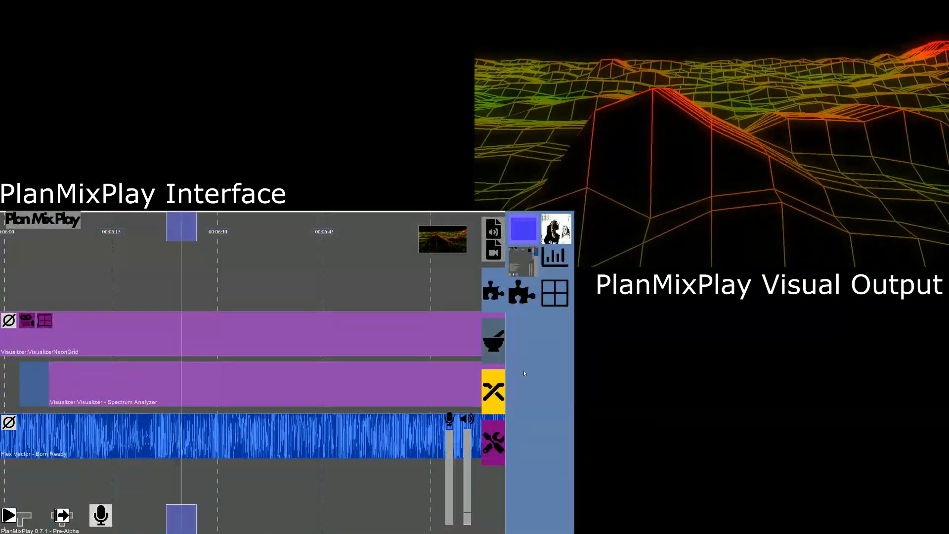
click(493, 391)
drag(522, 227, 232, 277)
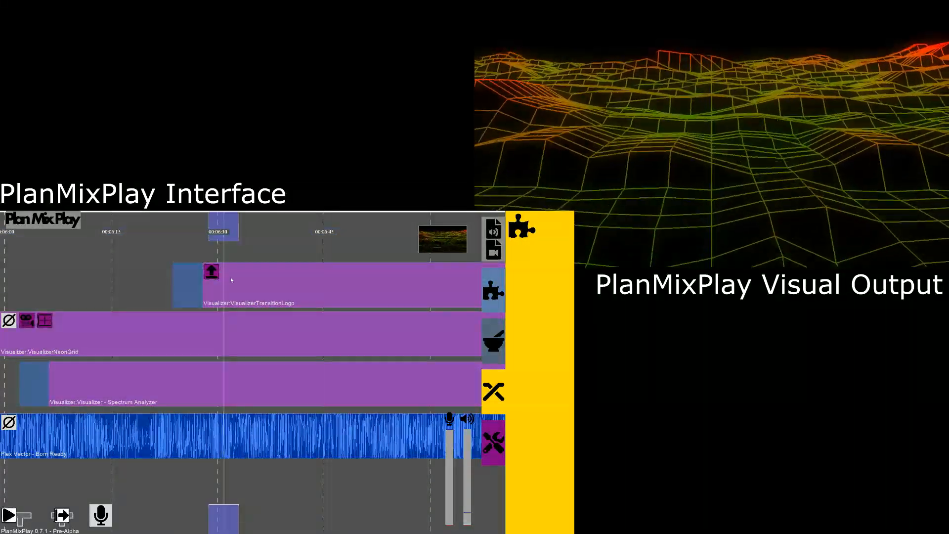
click(493, 392)
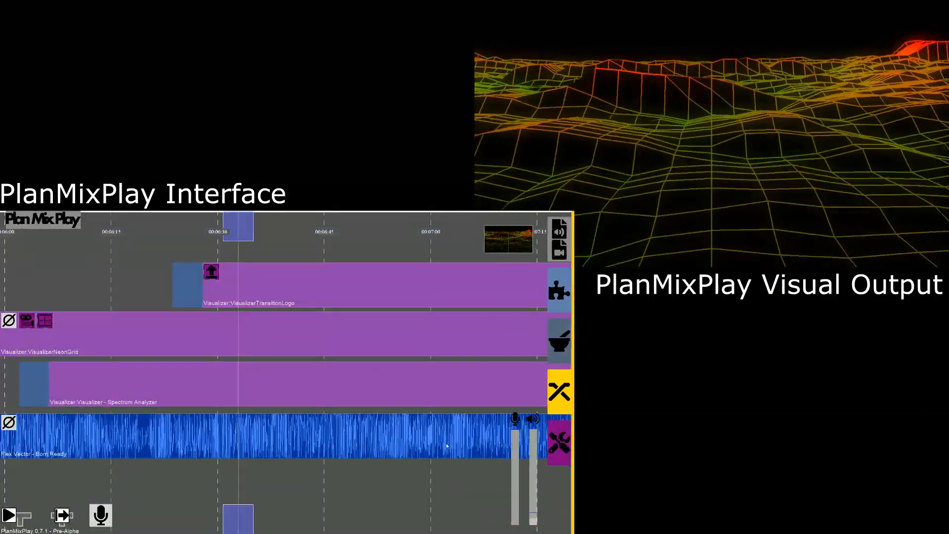
Step: Place an up-arrow event at about 00:06:41 and a left-arrow event at about 00:06:57 on the logo transition clip
scroll(195, 294, right, 2)
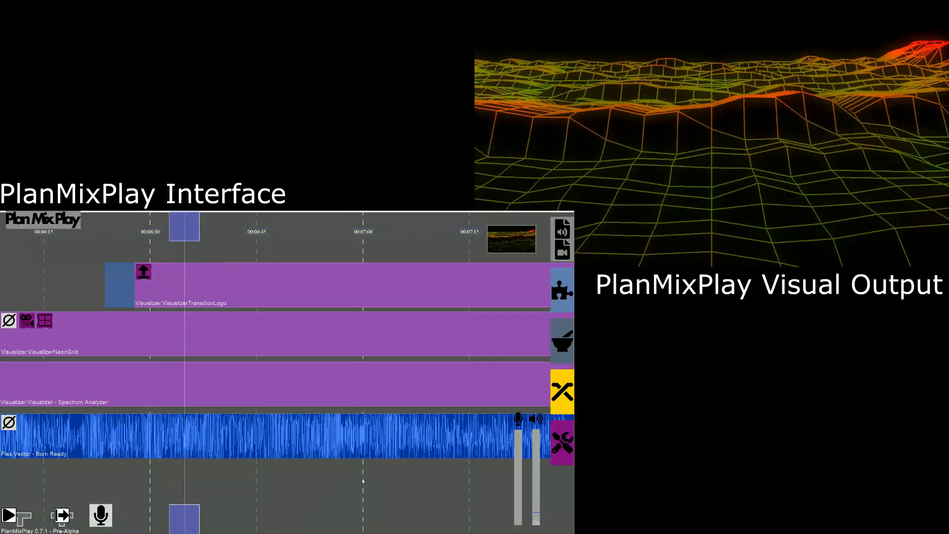
click(226, 280)
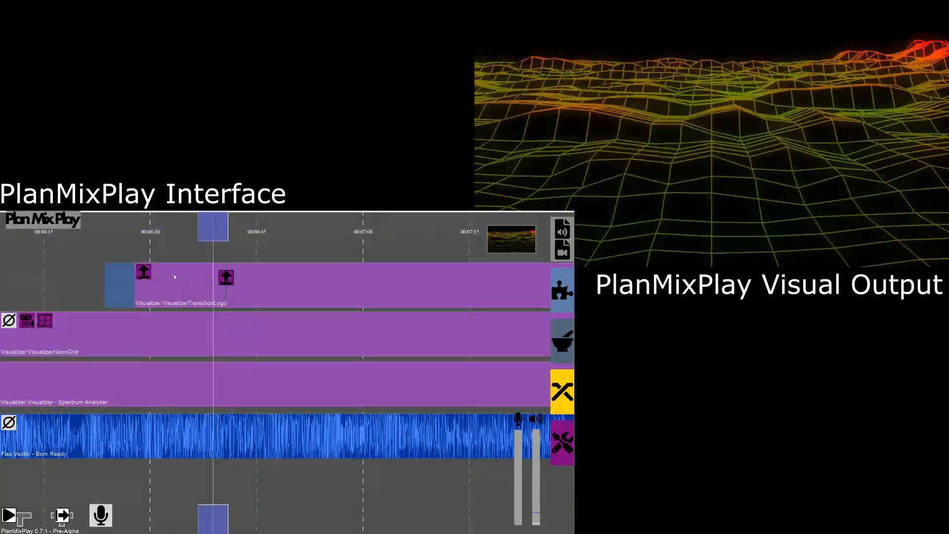
click(143, 271)
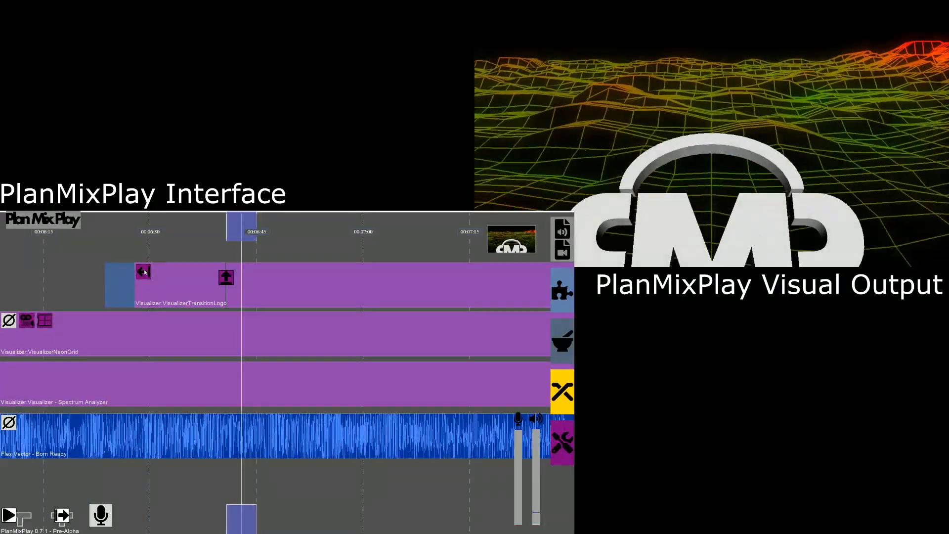
click(319, 278)
drag(356, 288, 348, 286)
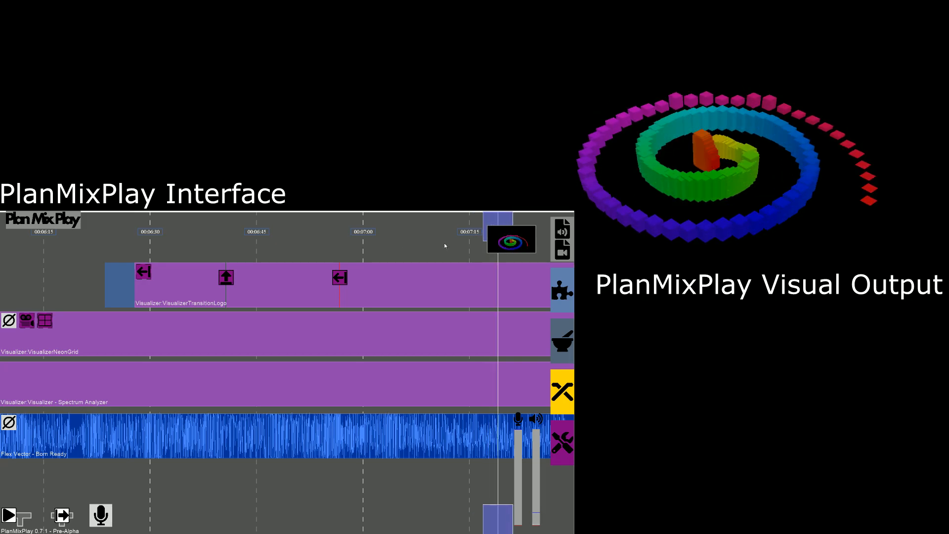
drag(438, 246, 237, 248)
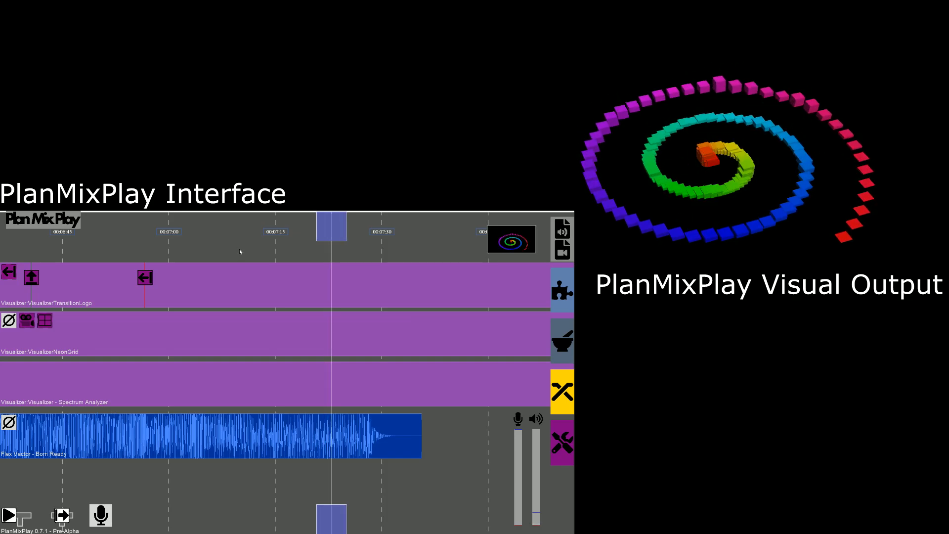